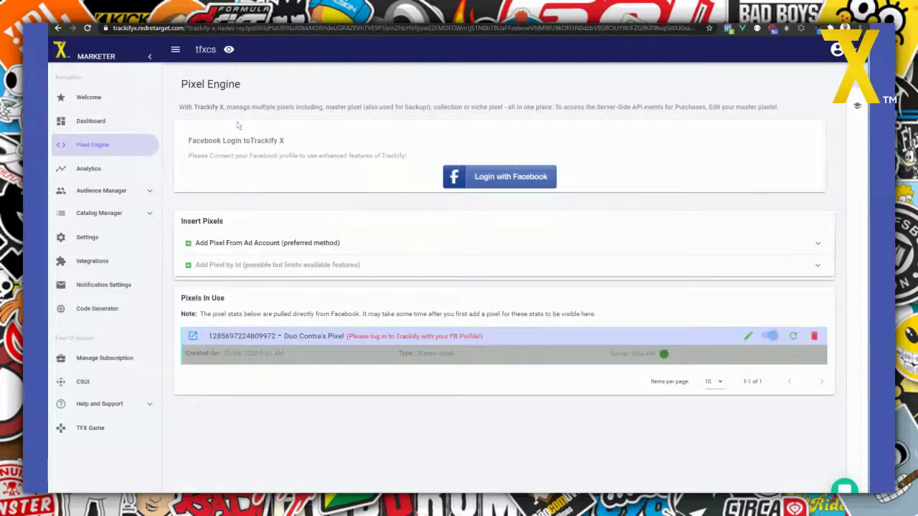
Step: Browse the Dashboard, Welcome and Analytics pages, then Audience Manager's custom audience builder and Audience List
click(107, 121)
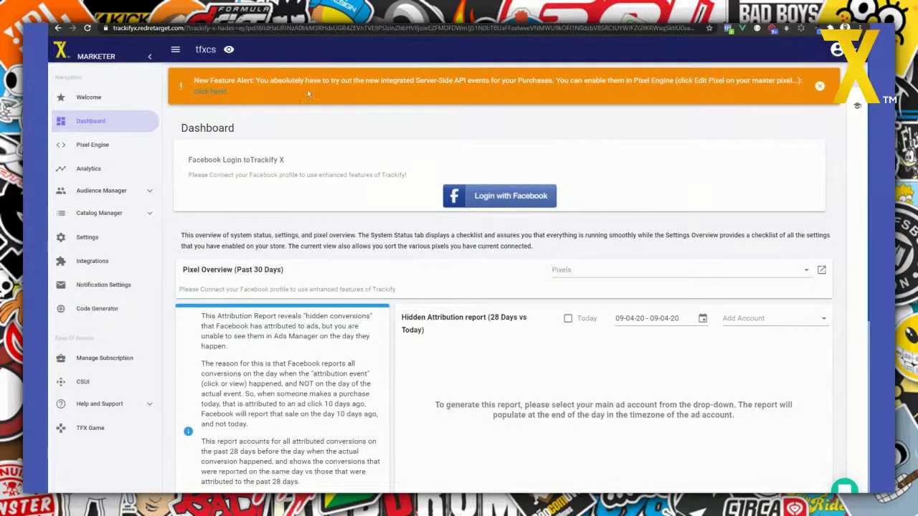
click(82, 98)
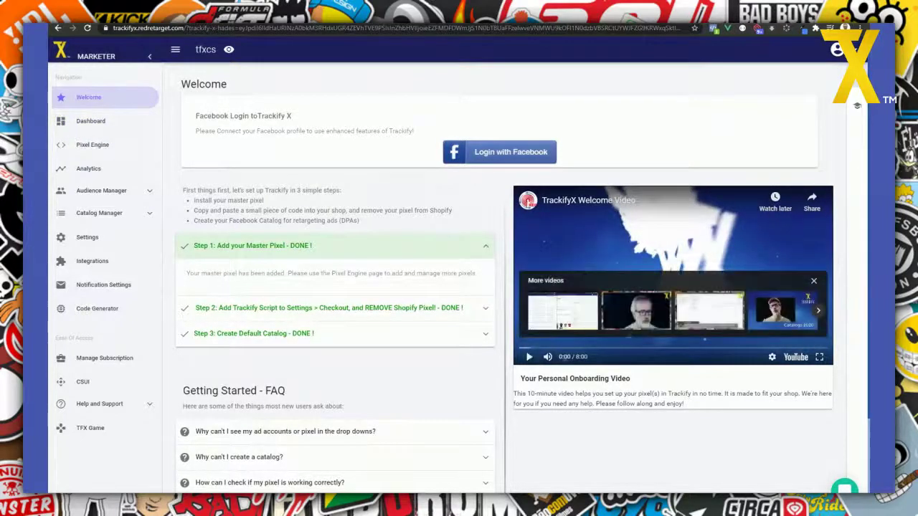
click(89, 168)
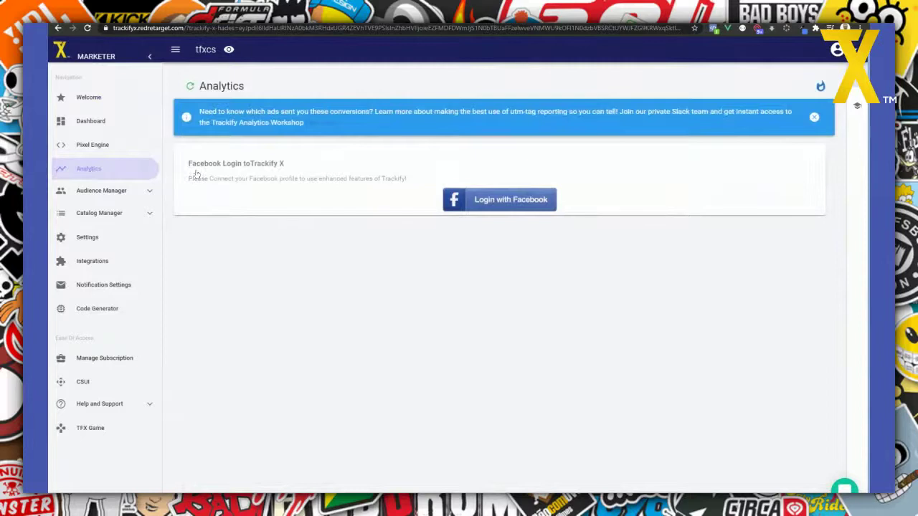
click(98, 192)
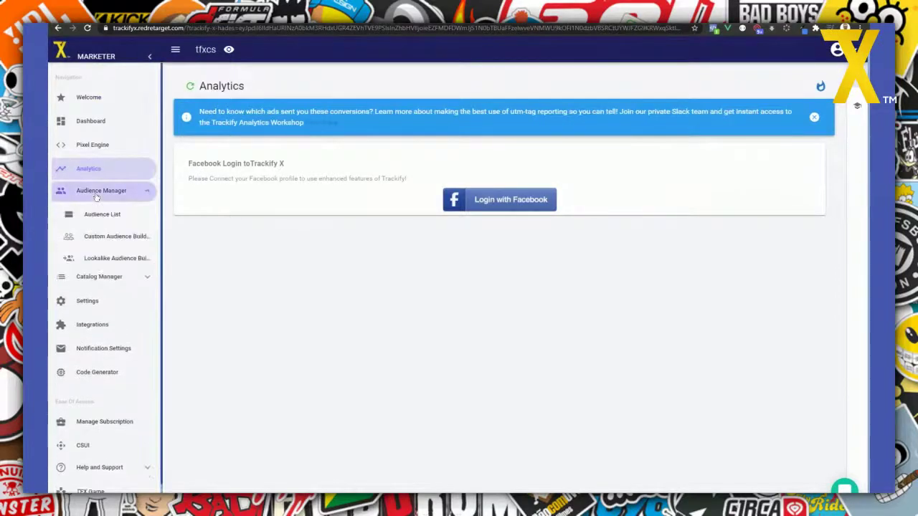
click(100, 237)
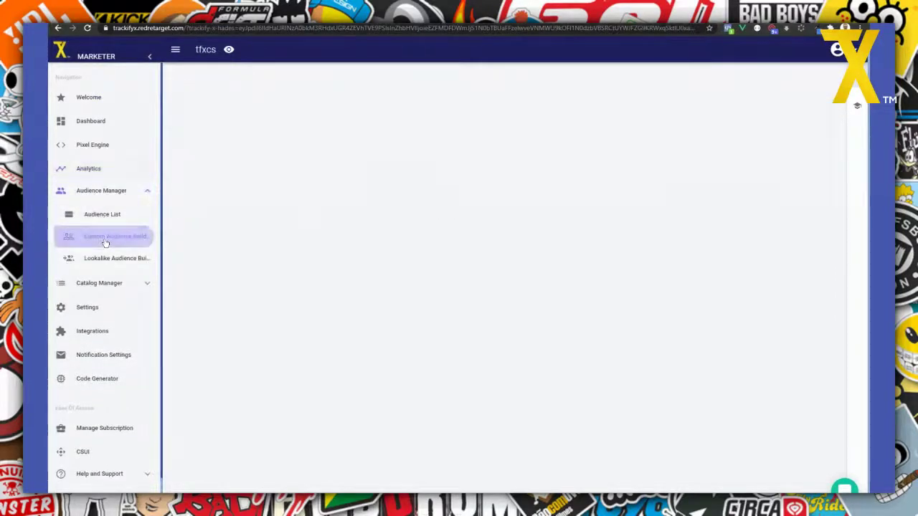
click(99, 216)
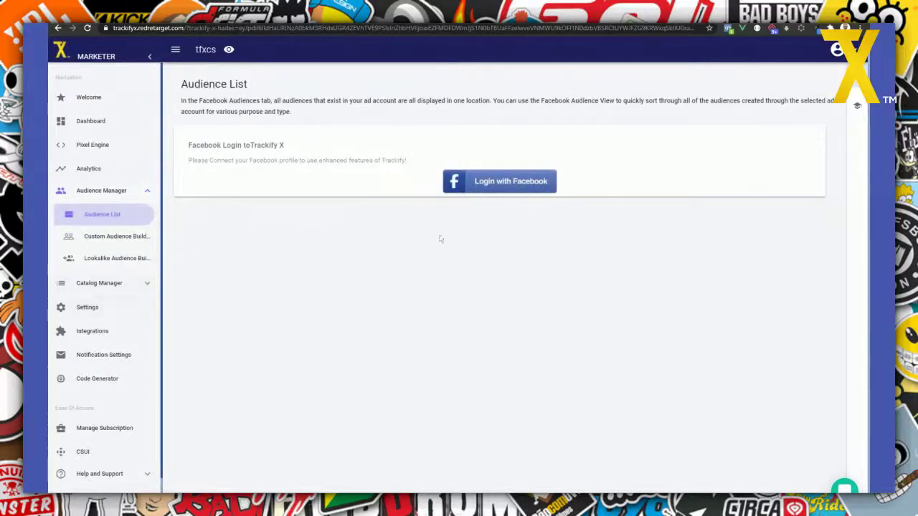
Step: Check the tracking Settings, Dashboard and Integrations pages, then return to Welcome and pause the onboarding video
click(109, 314)
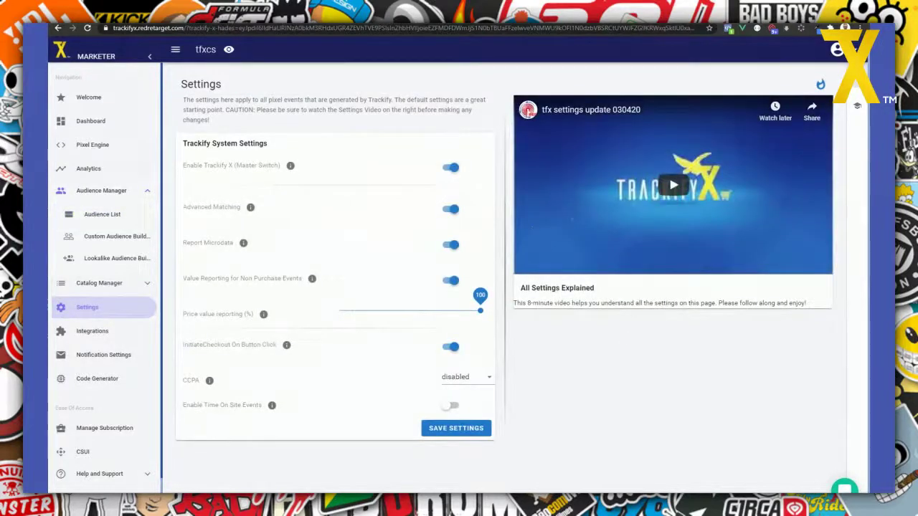
click(87, 123)
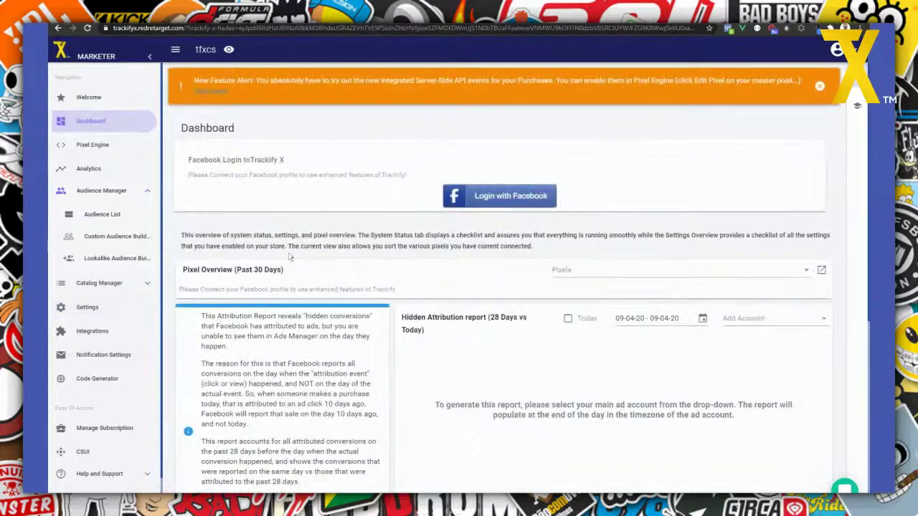
click(92, 332)
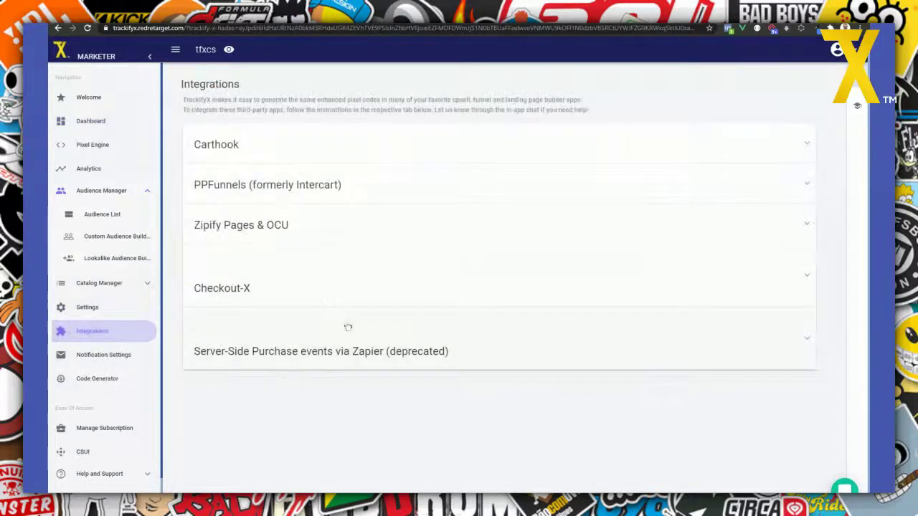
click(88, 98)
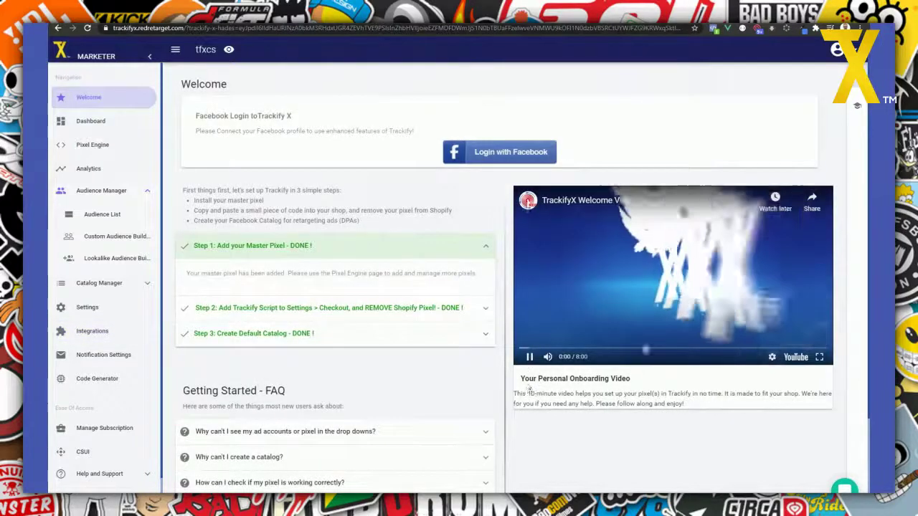
click(529, 357)
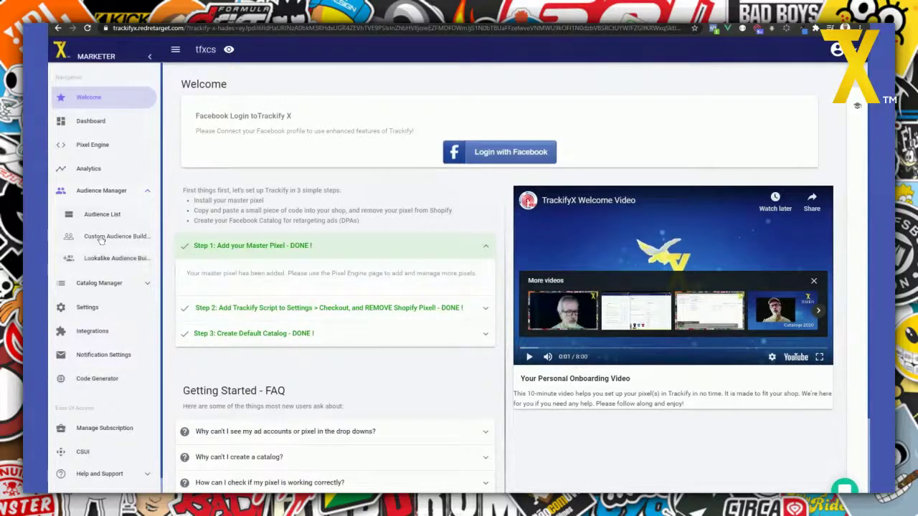
Step: Start connecting the Facebook profile to Trackify X with Login with Facebook
click(503, 153)
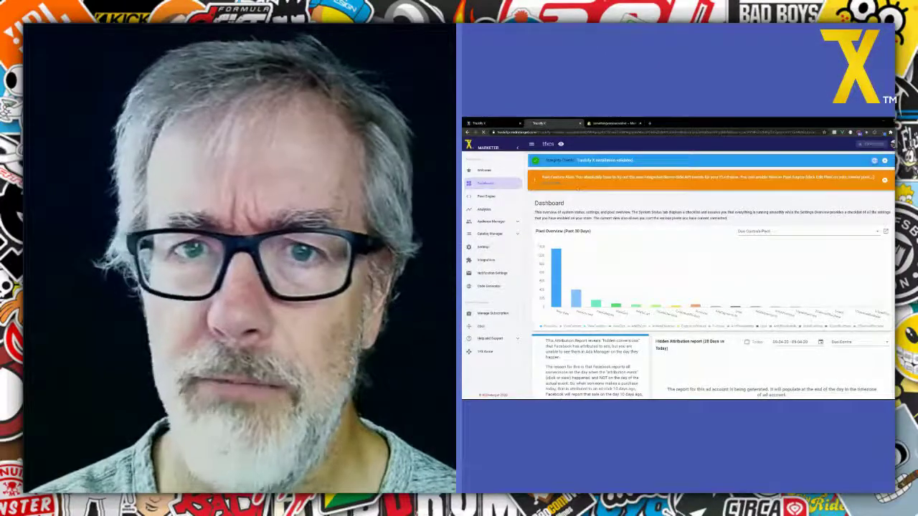
Step: Bring up the master pixel's event counts on Pixel Engine, briefly visiting the Shopify admin tab
click(485, 196)
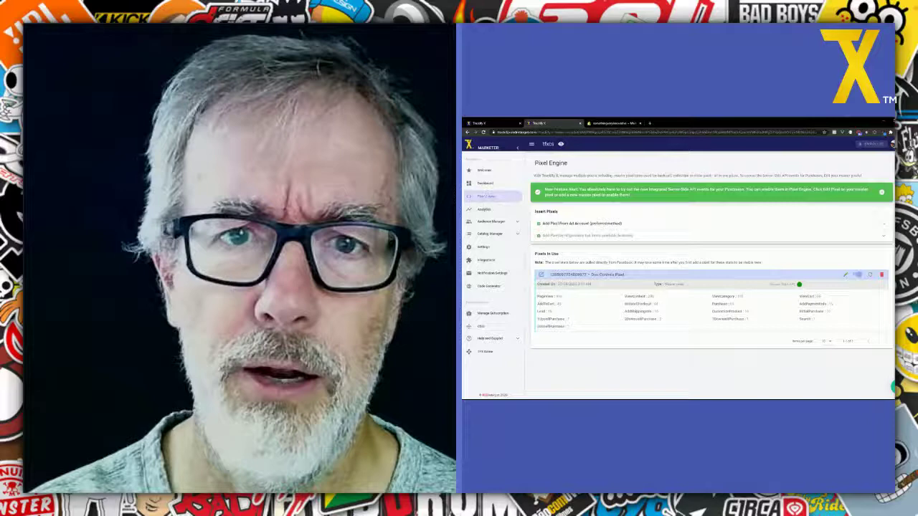
click(484, 184)
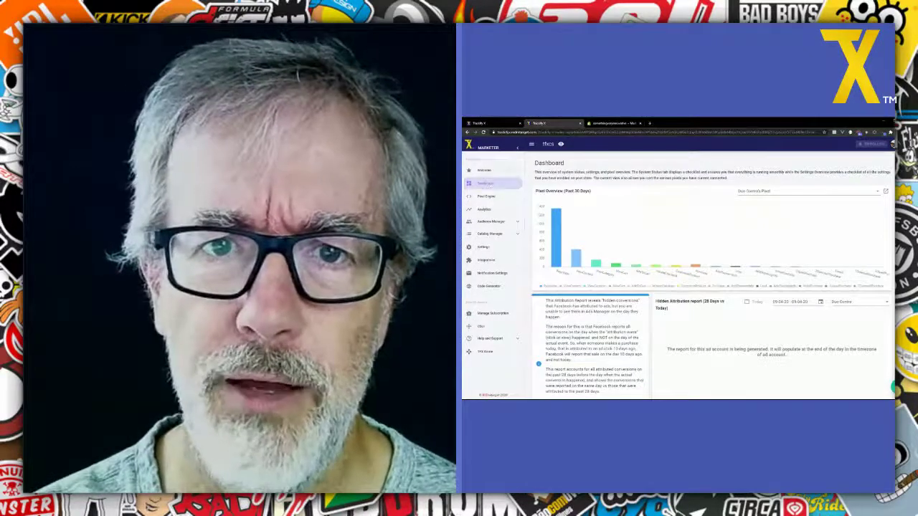
click(484, 170)
click(486, 196)
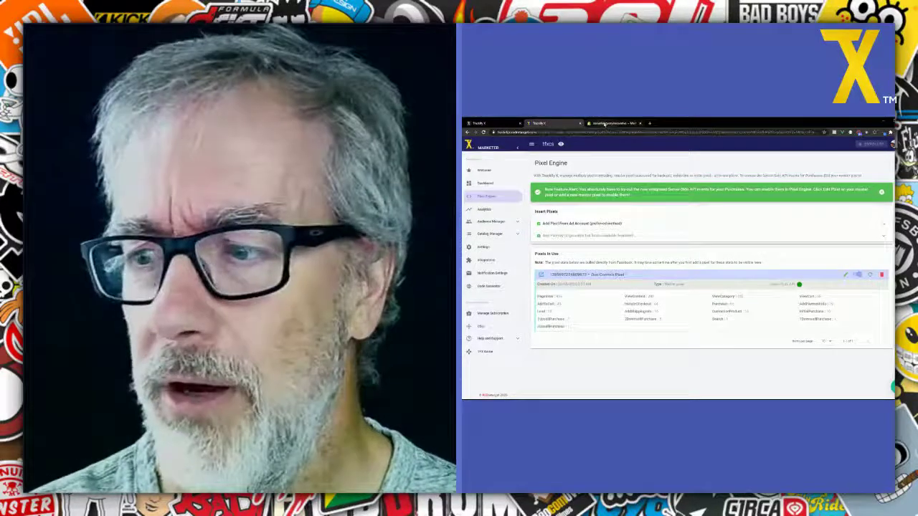
click(604, 124)
click(552, 123)
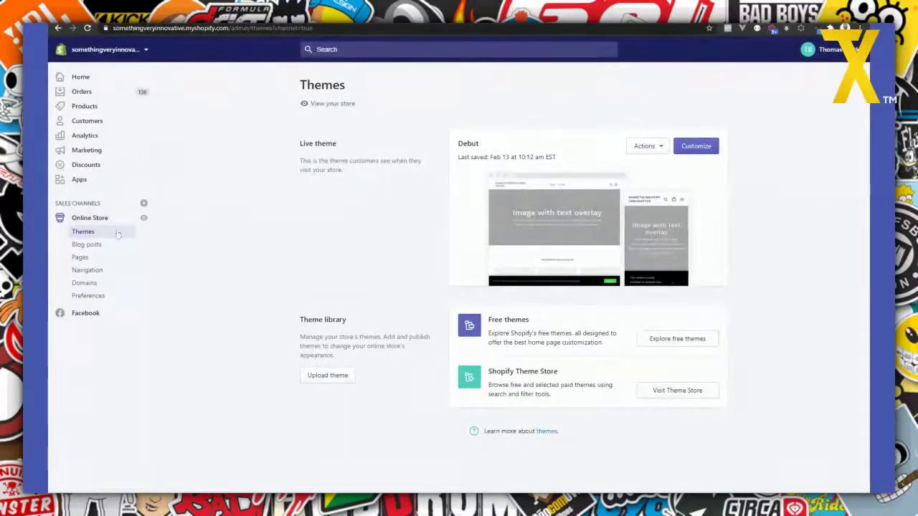
Step: Go to Online Store Preferences and highlight the Facebook Pixel section's note about setup through the Facebook app
click(82, 295)
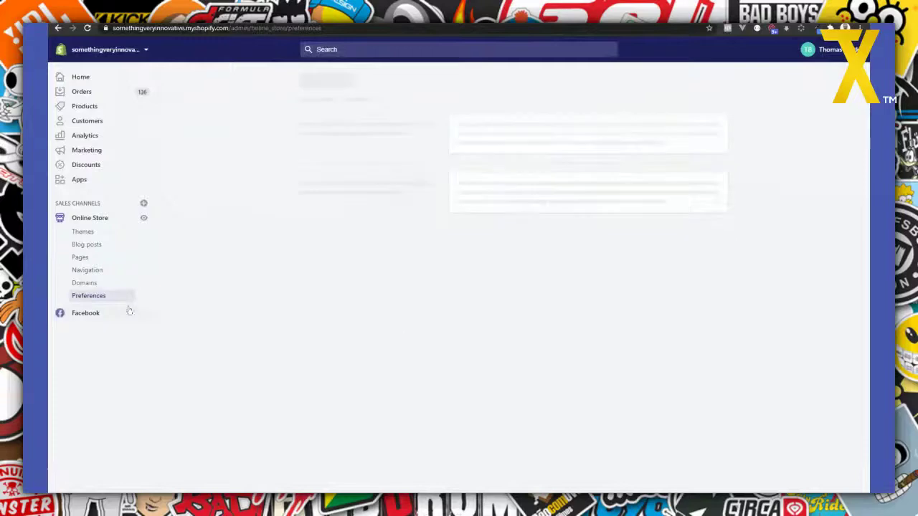
scroll(228, 330, down, 3)
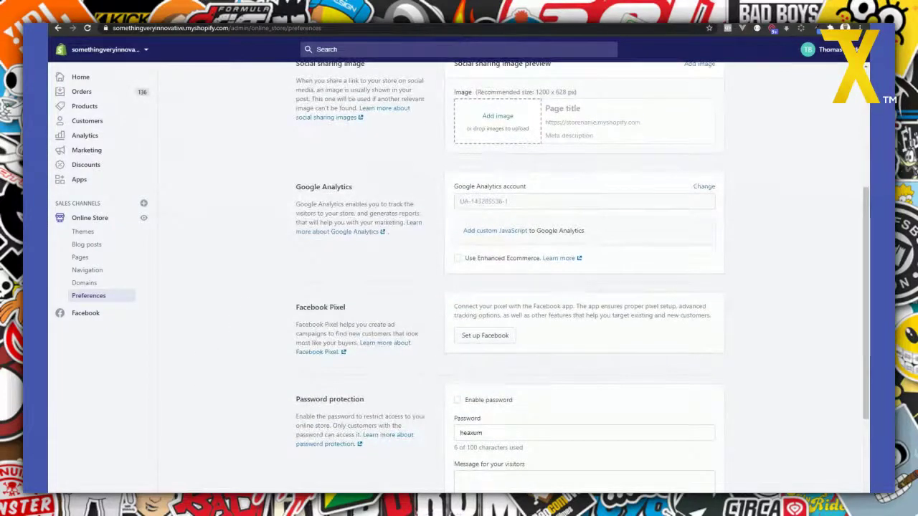
drag(455, 311, 589, 328)
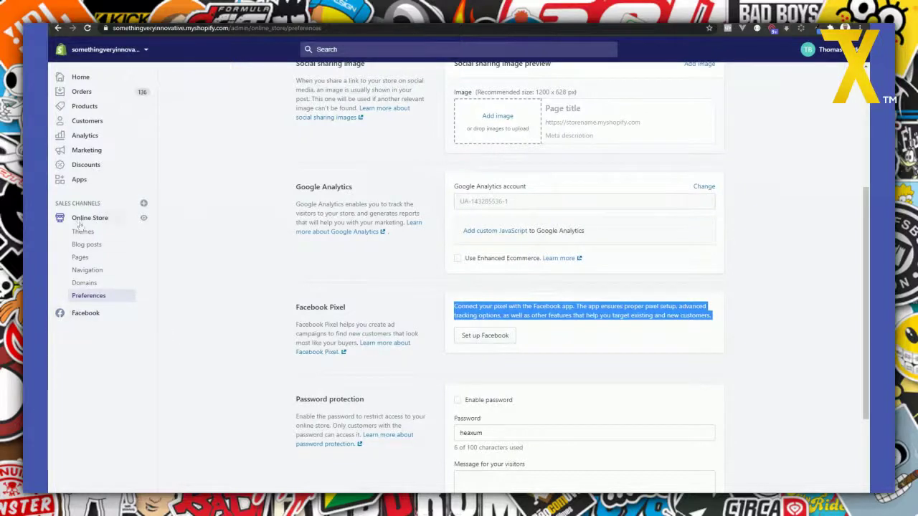
click(79, 314)
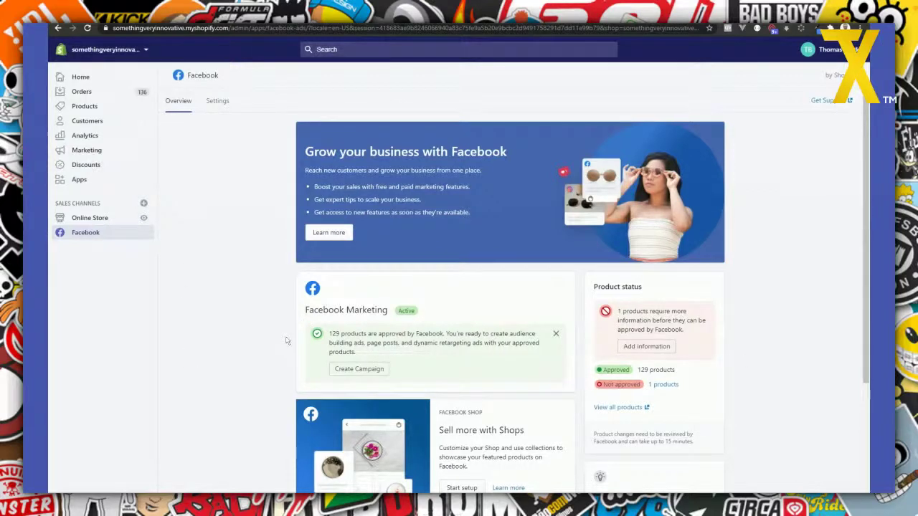
scroll(284, 349, down, 1)
scroll(283, 349, down, 3)
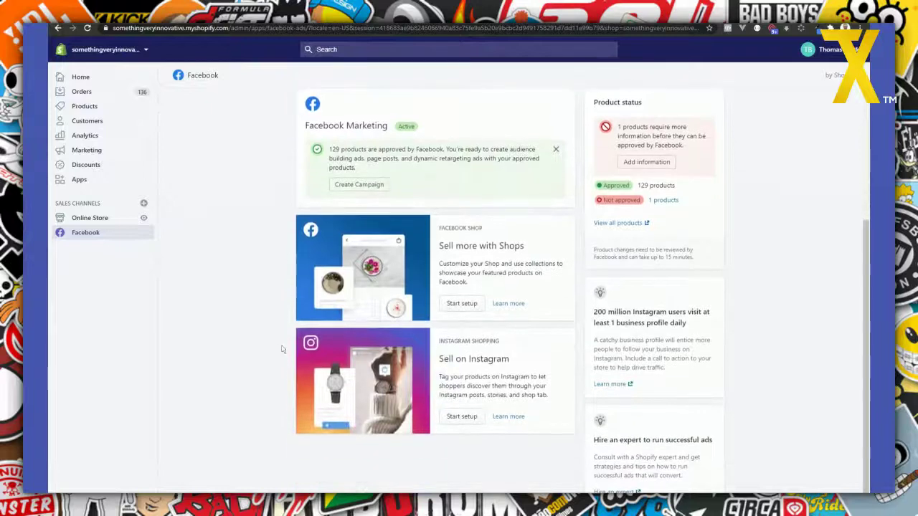
scroll(284, 349, up, 3)
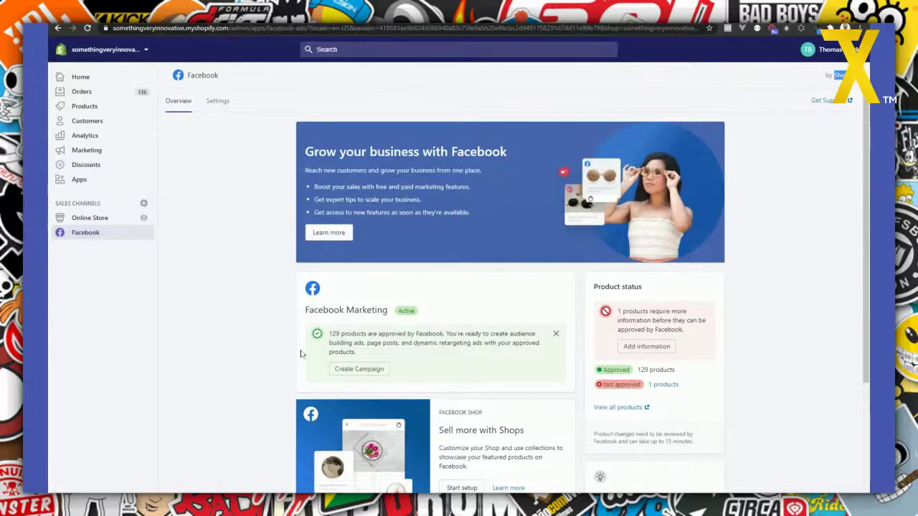
drag(305, 309, 390, 310)
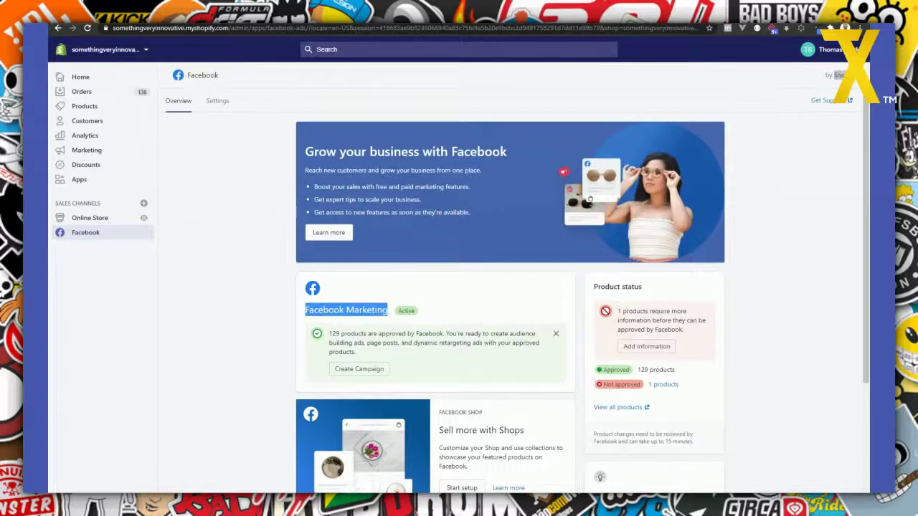
click(249, 335)
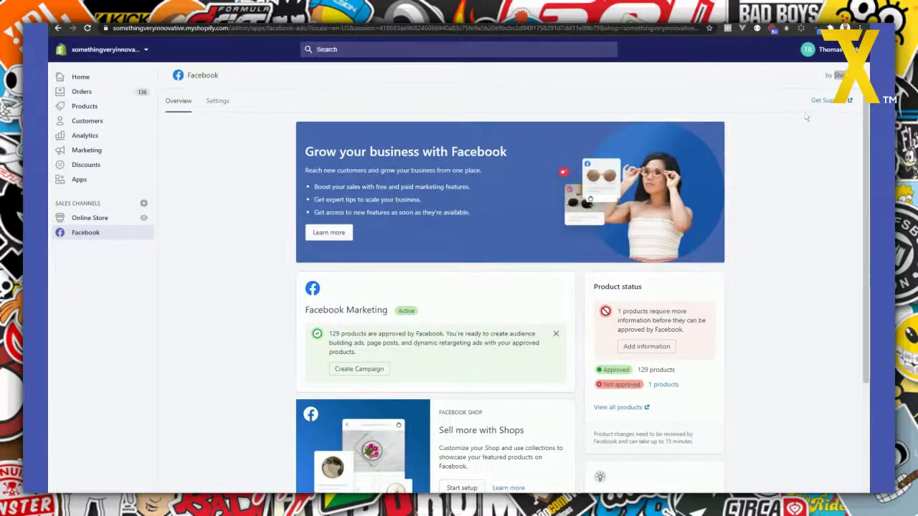
scroll(601, 428, down, 3)
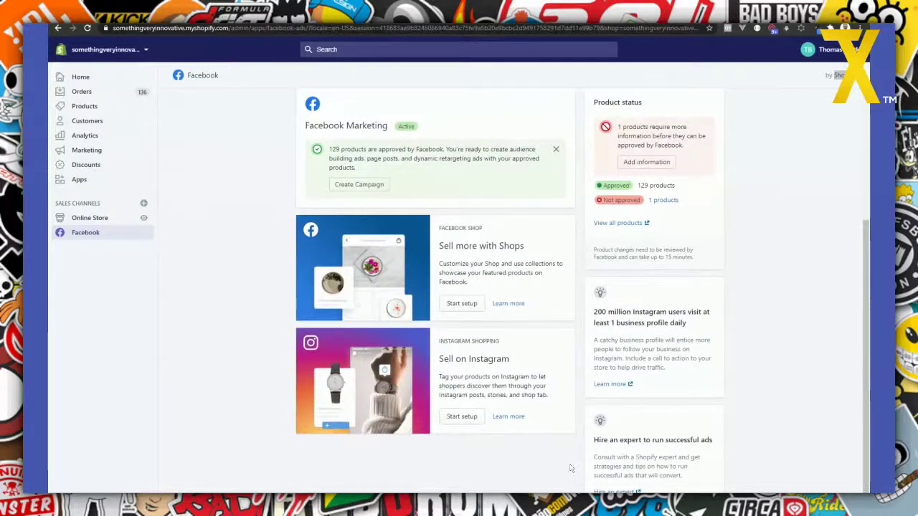
scroll(570, 464, down, 2)
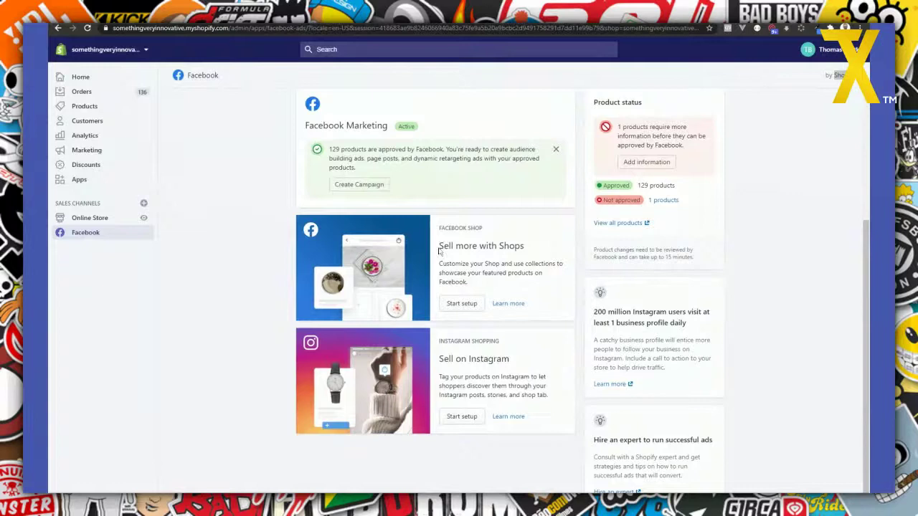
drag(439, 229, 493, 230)
scroll(731, 385, up, 3)
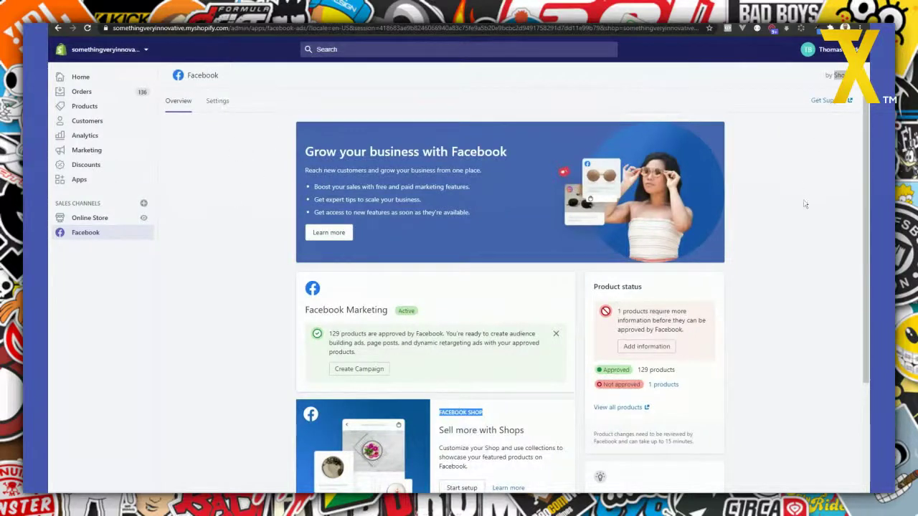
Step: Show the Facebook channel's Settings with its connected account, Business Manager and Page
click(217, 101)
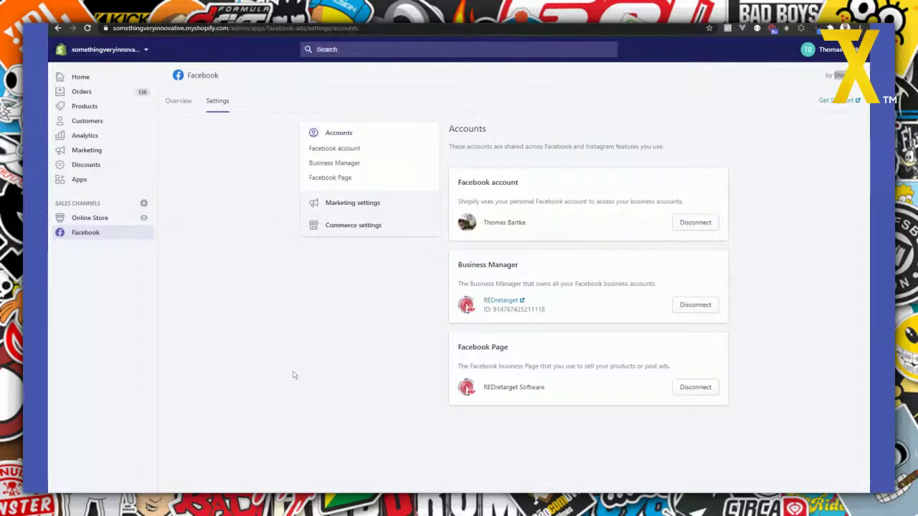
Step: Open the Apps page listing Facebook, GDPR Buster - Debug and Simple Sample Data
click(79, 180)
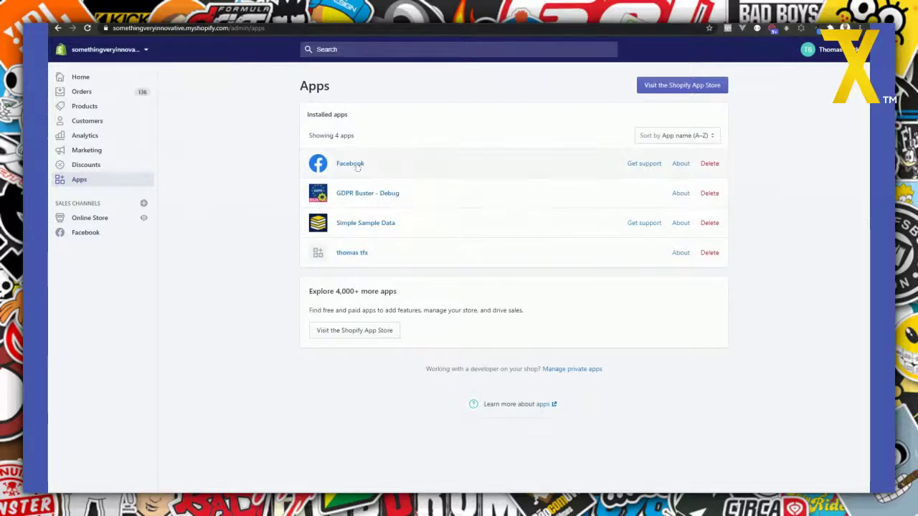
Step: Return to the Facebook sales channel overview with its Facebook Shop and Instagram Shopping cards
click(86, 234)
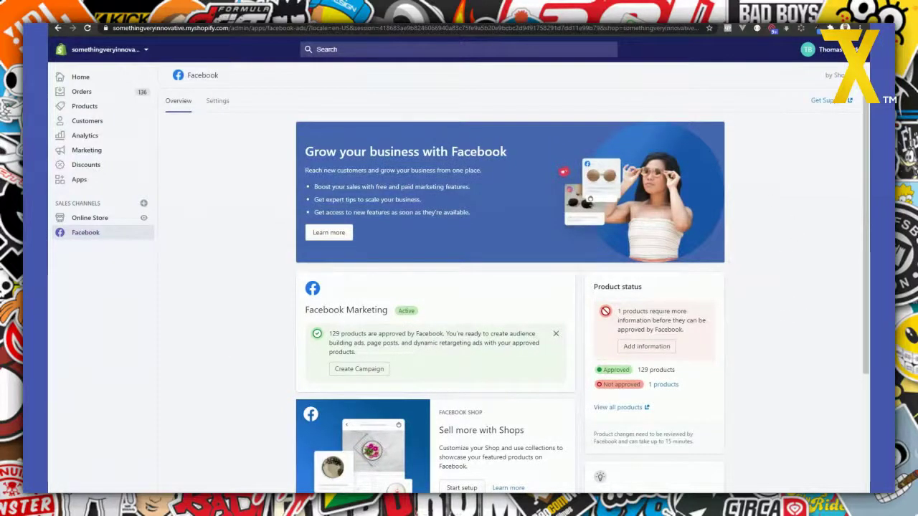
scroll(207, 283, down, 3)
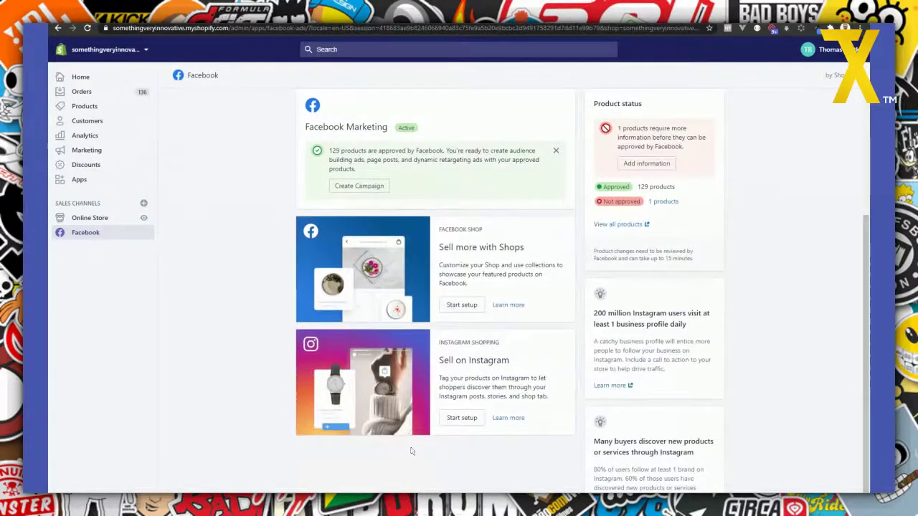
scroll(403, 419, up, 3)
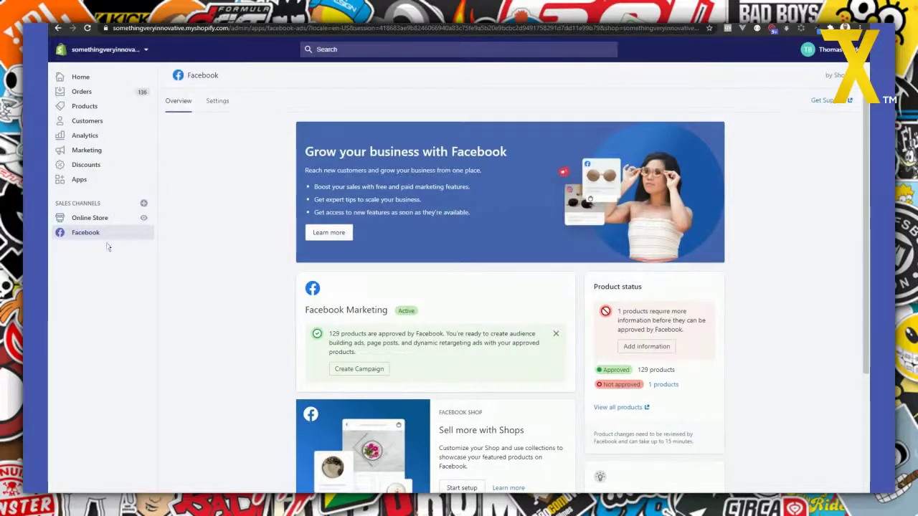
Step: Open the Facebook channel's Marketing settings and highlight the connected Pixel tracking card's details
click(218, 105)
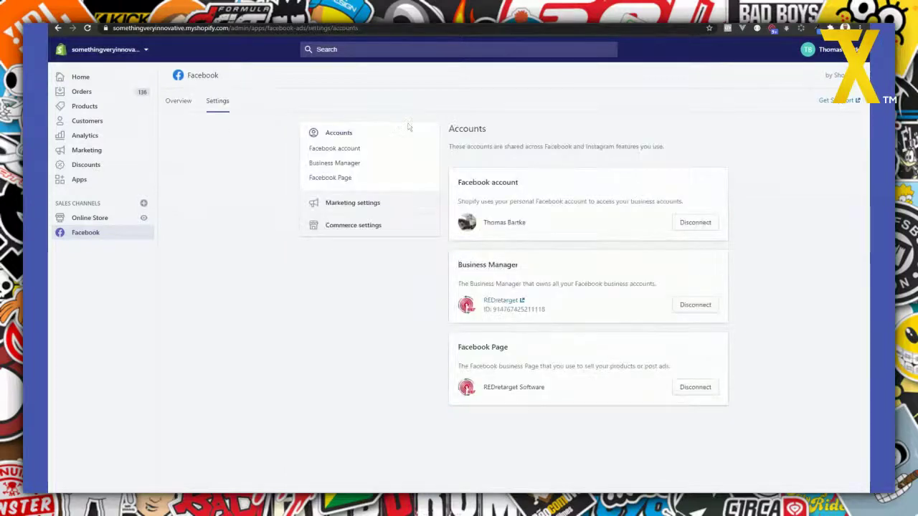
click(350, 207)
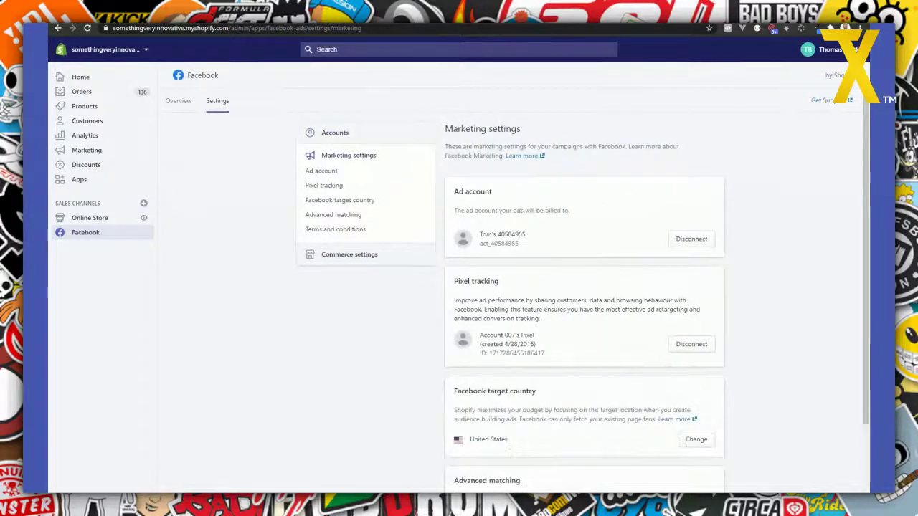
drag(454, 277, 547, 356)
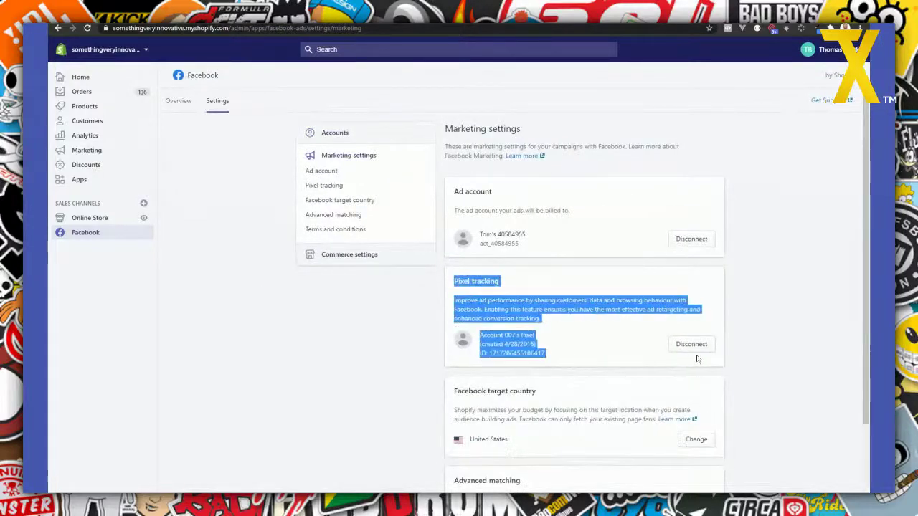
click(548, 346)
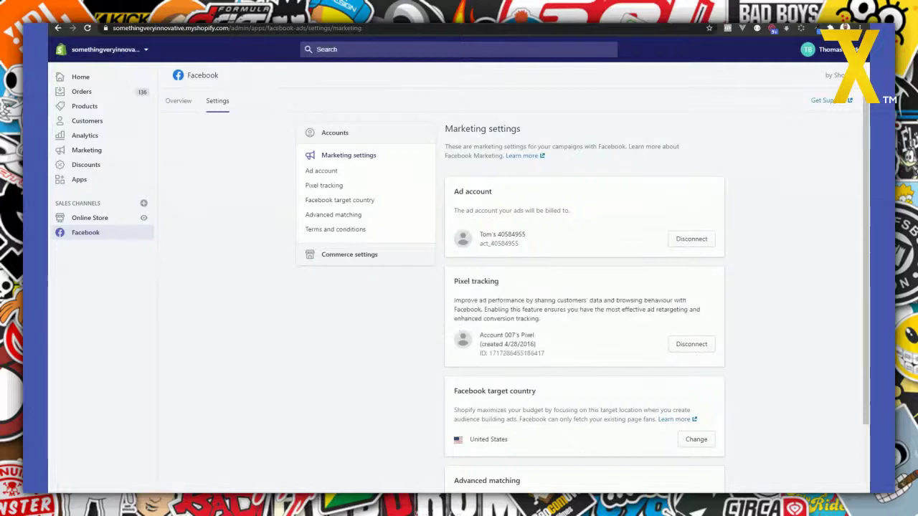
drag(479, 334, 548, 361)
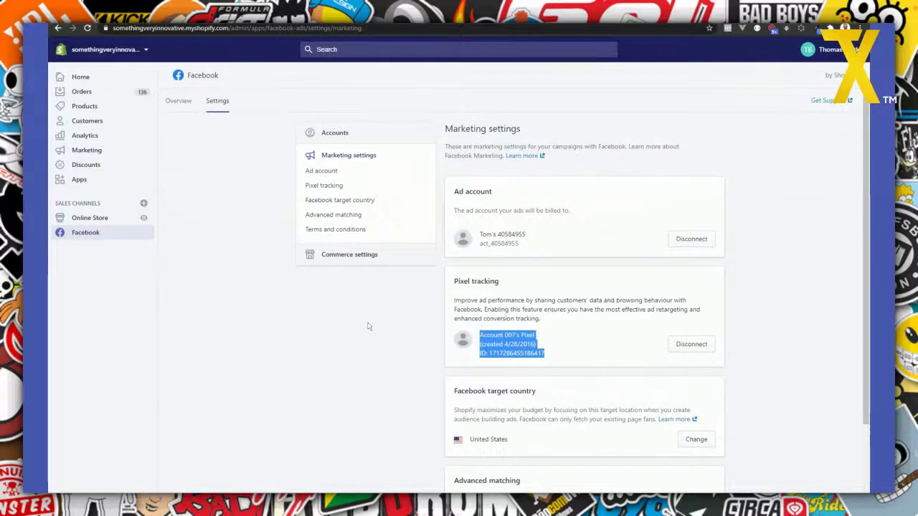
click(476, 349)
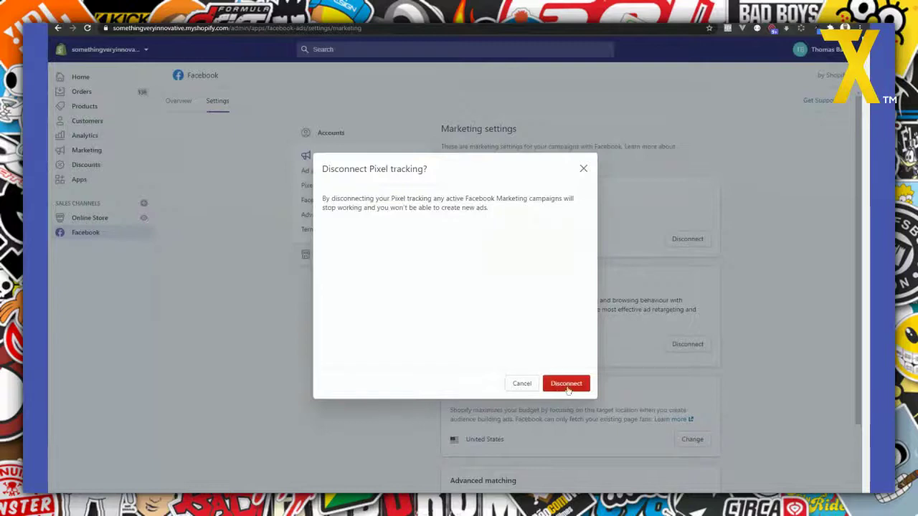
Step: Highlight the Disconnect Pixel tracking warning, repeatedly marking the words 'Facebook Marketing'
drag(420, 199, 553, 219)
drag(493, 214, 322, 217)
click(322, 217)
drag(466, 199, 528, 199)
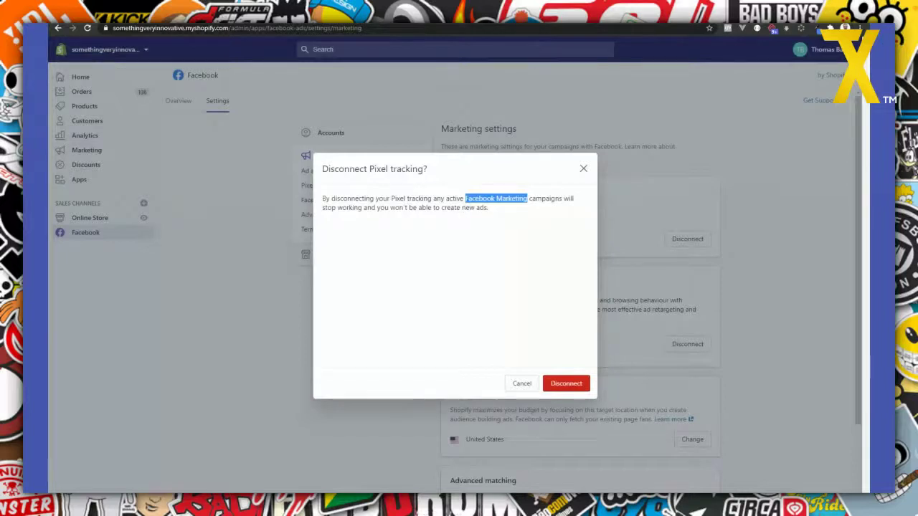
drag(465, 199, 527, 198)
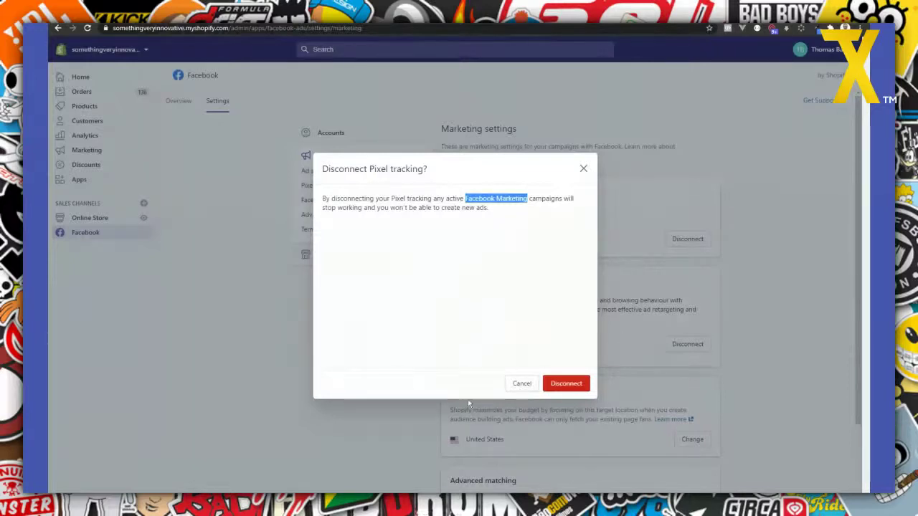
click(479, 245)
drag(465, 199, 527, 199)
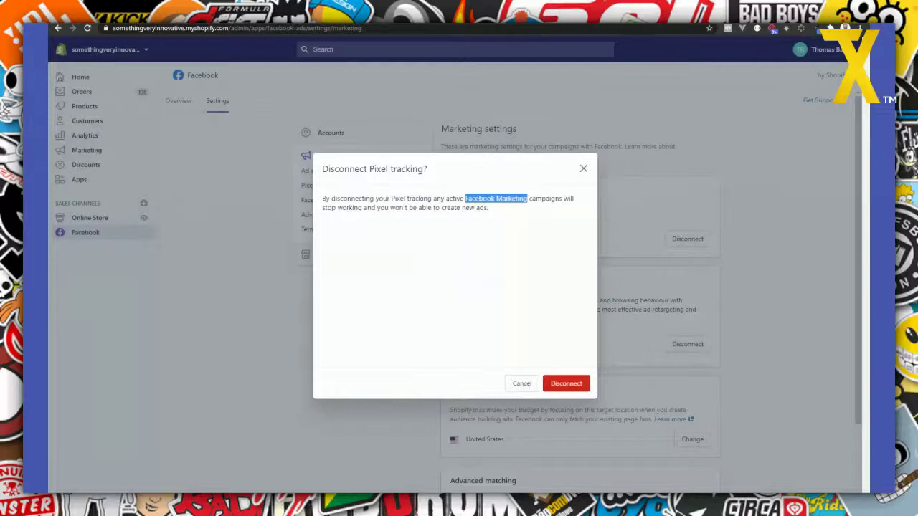
click(467, 198)
Step: Mark 'Facebook Marketing' once more, then open the store's live storefront
drag(465, 198, 527, 198)
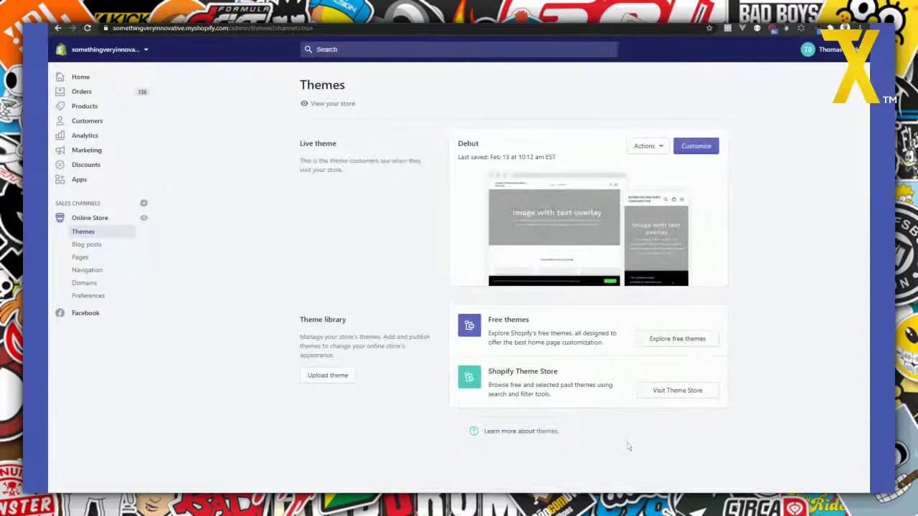
click(143, 218)
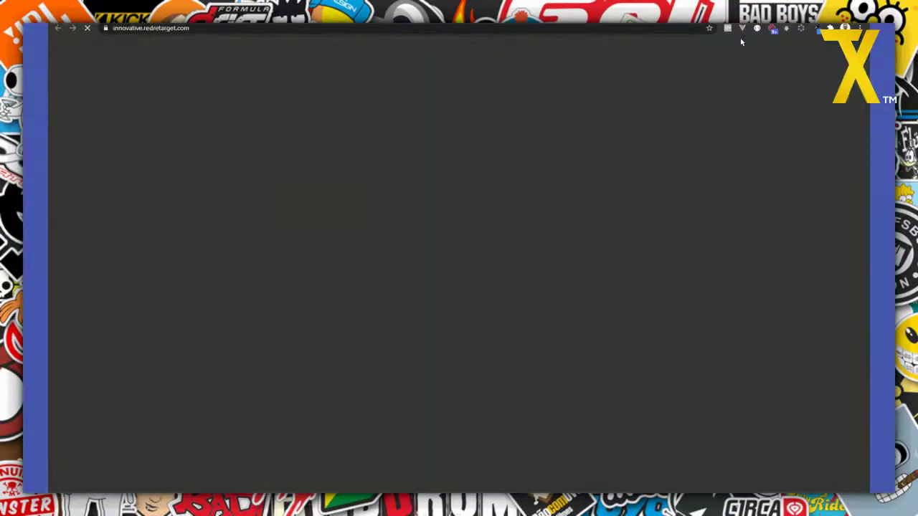